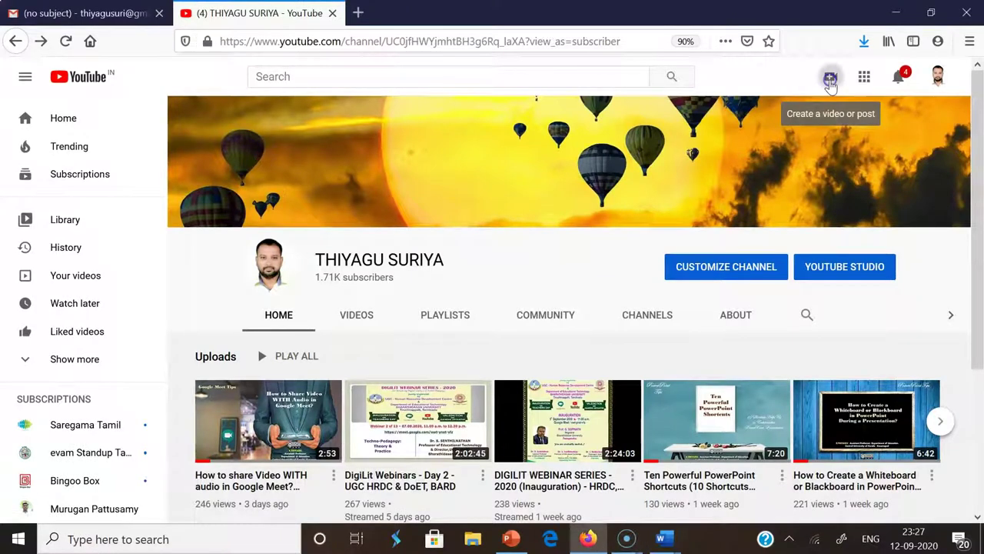
- Open YouTube Studio's Upload videos dialog from the Create menu's Upload video option
click(830, 78)
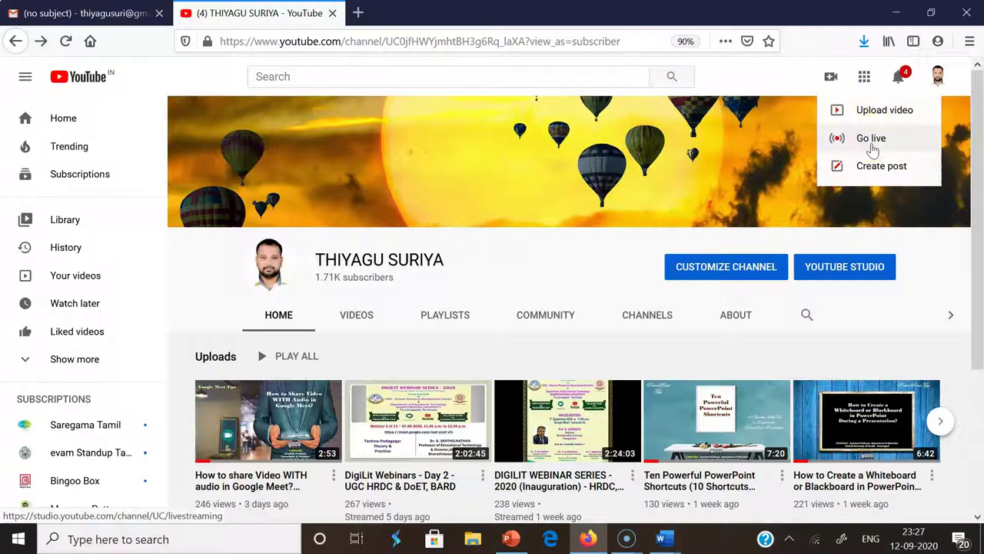
click(861, 179)
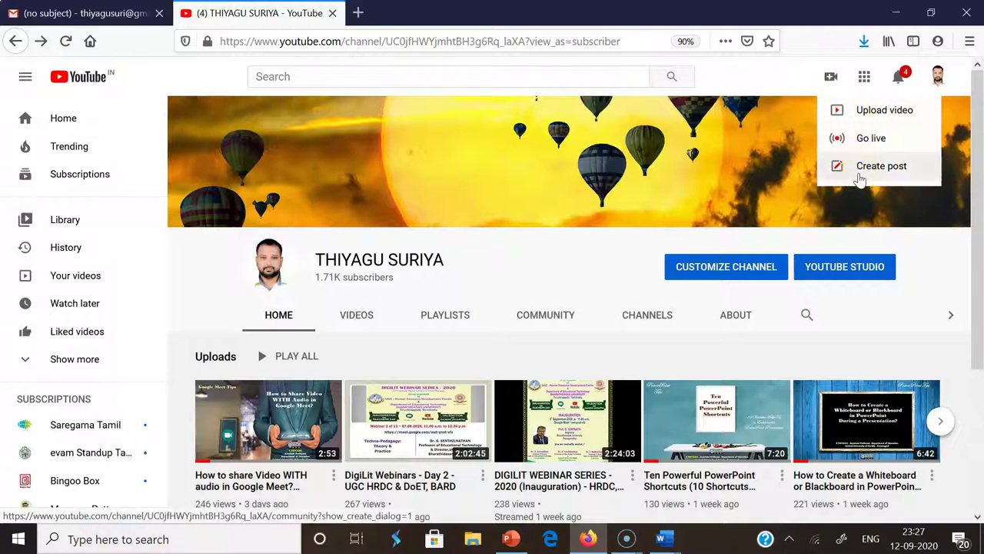
click(862, 125)
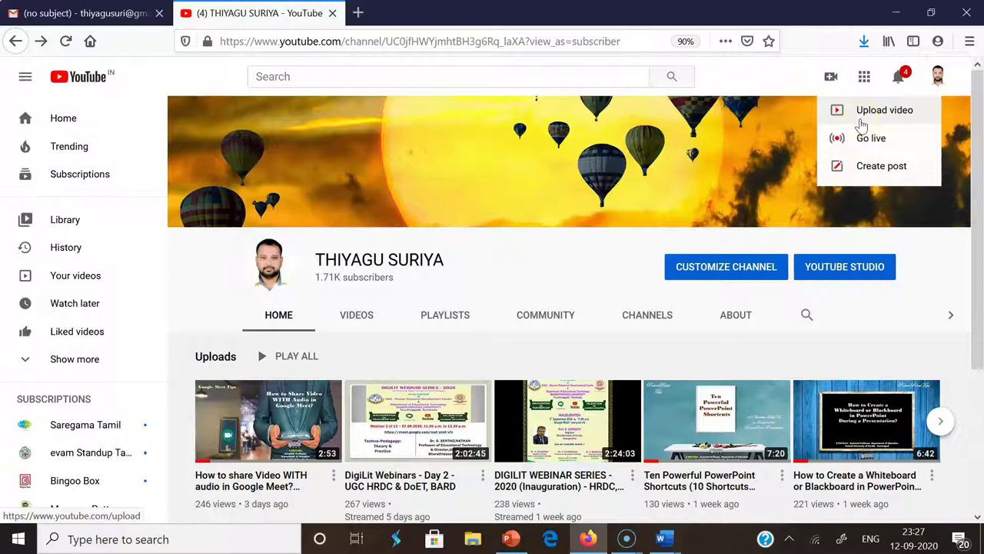
click(862, 126)
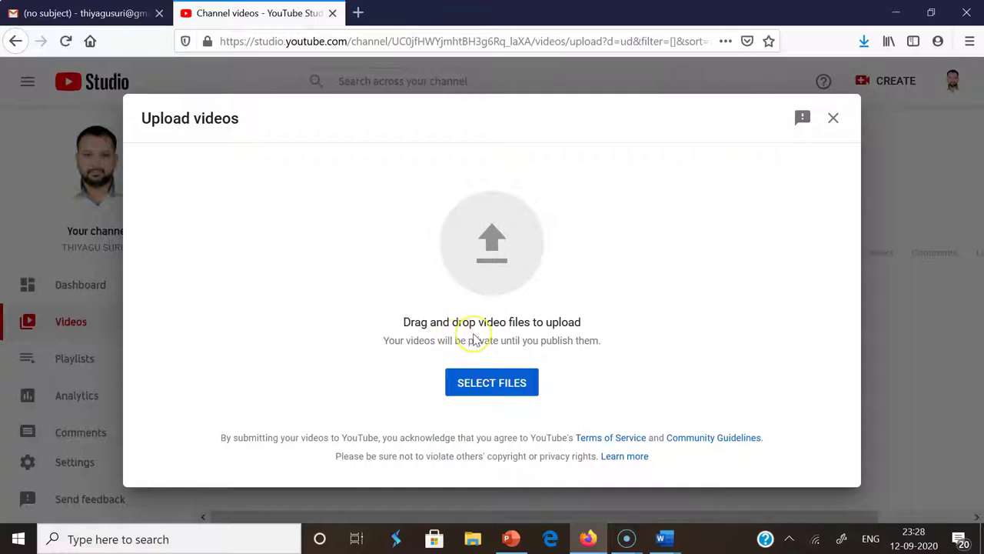
- Upload the Desktop MP4 'How to Find Search Flitter Creative Commons Videos on YouTube'
click(496, 393)
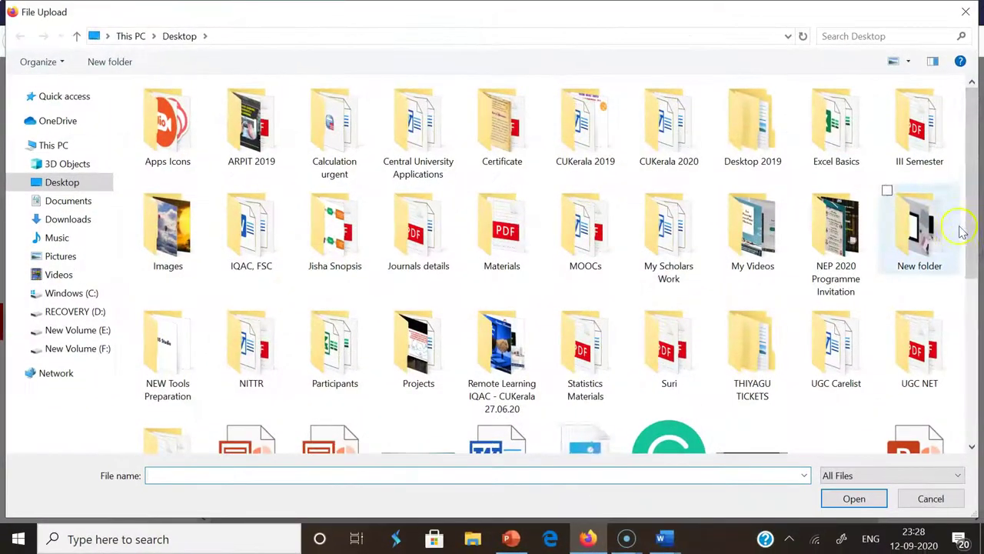
drag(973, 223, 966, 331)
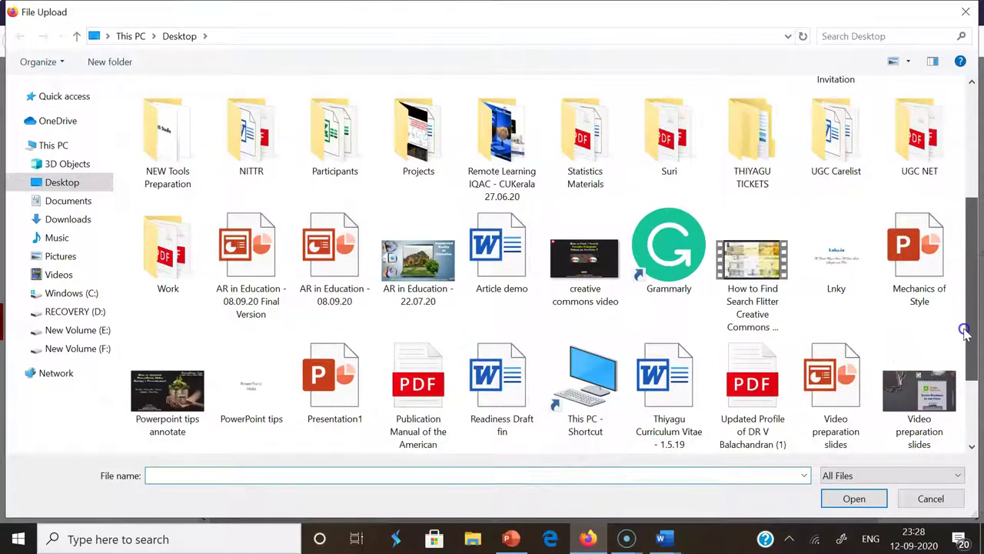
click(760, 266)
click(748, 239)
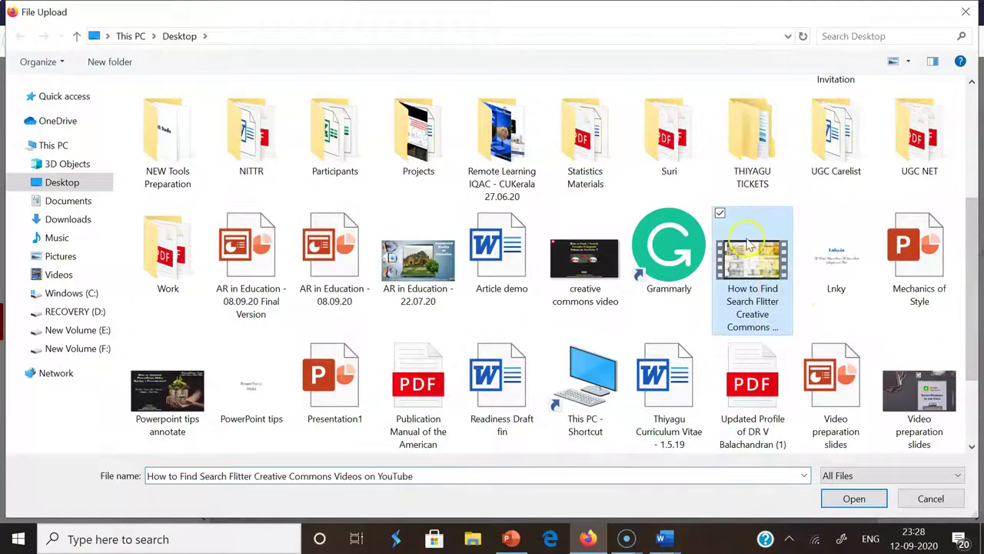
click(861, 502)
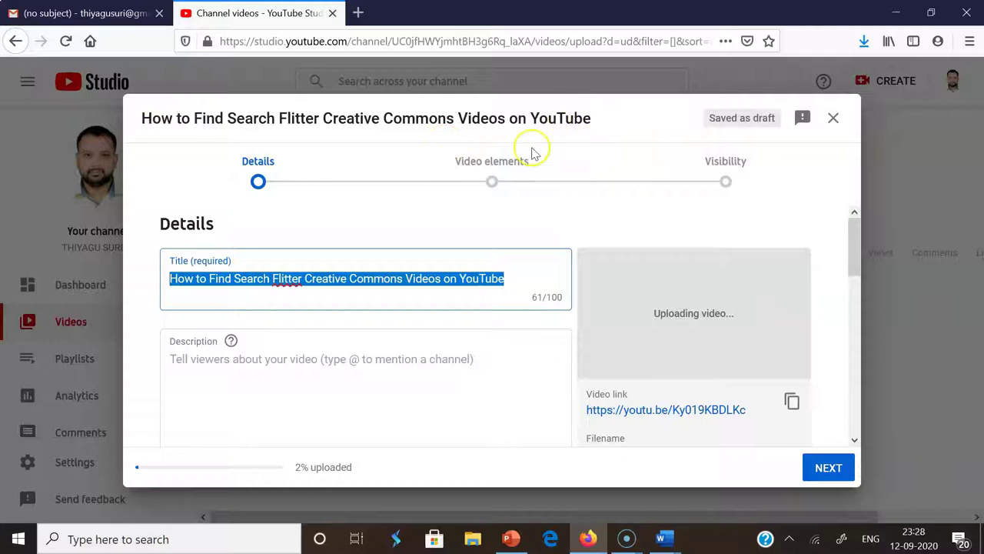
- Change the title to 'How to Find / Search / Filter Creative Commons Videos on YouTube? (YouTube Tips)'
click(516, 278)
click(231, 278)
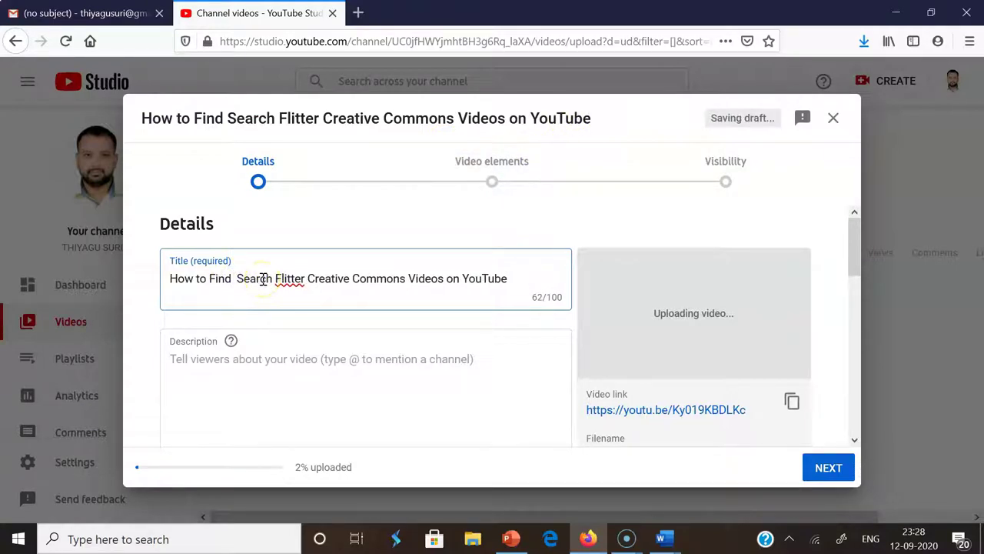
text(/)
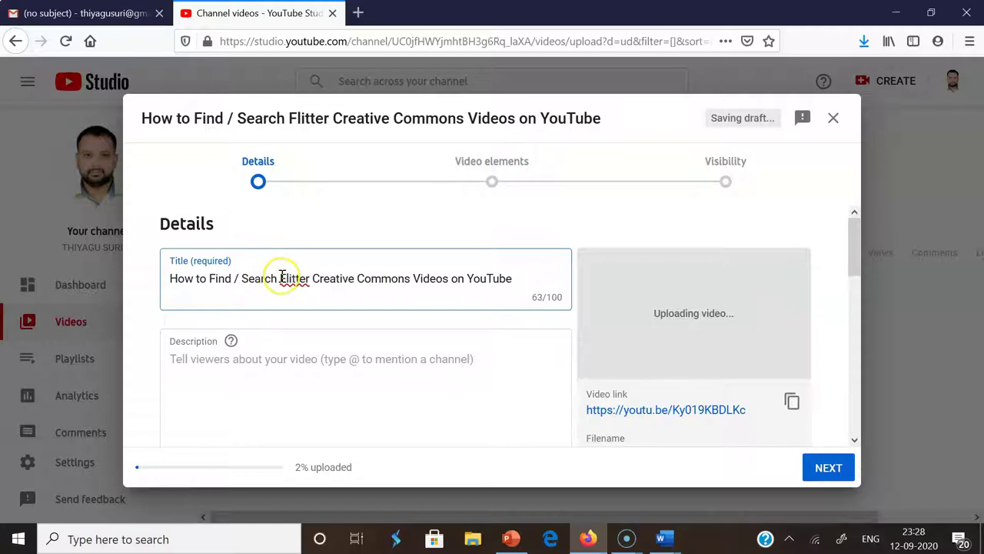
text(/ Fil)
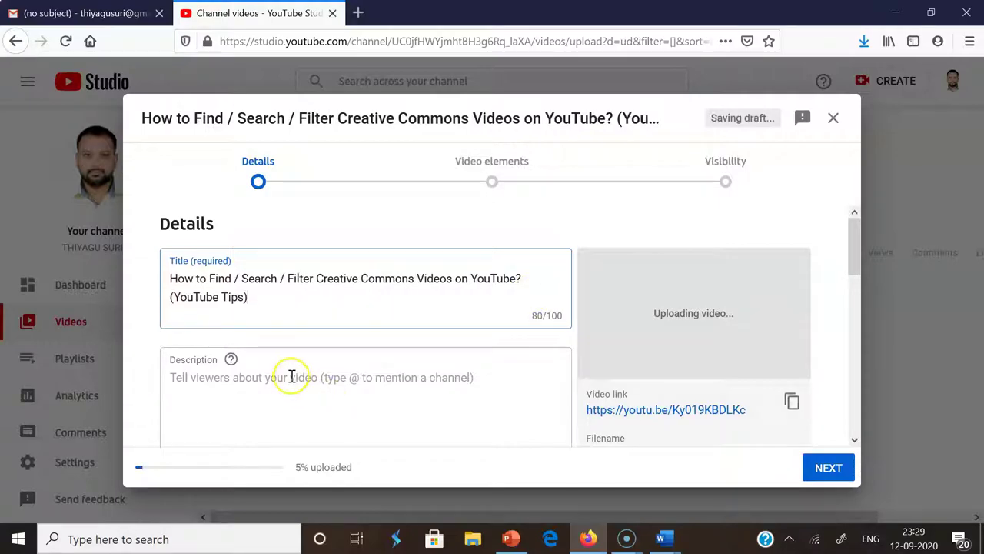
click(292, 376)
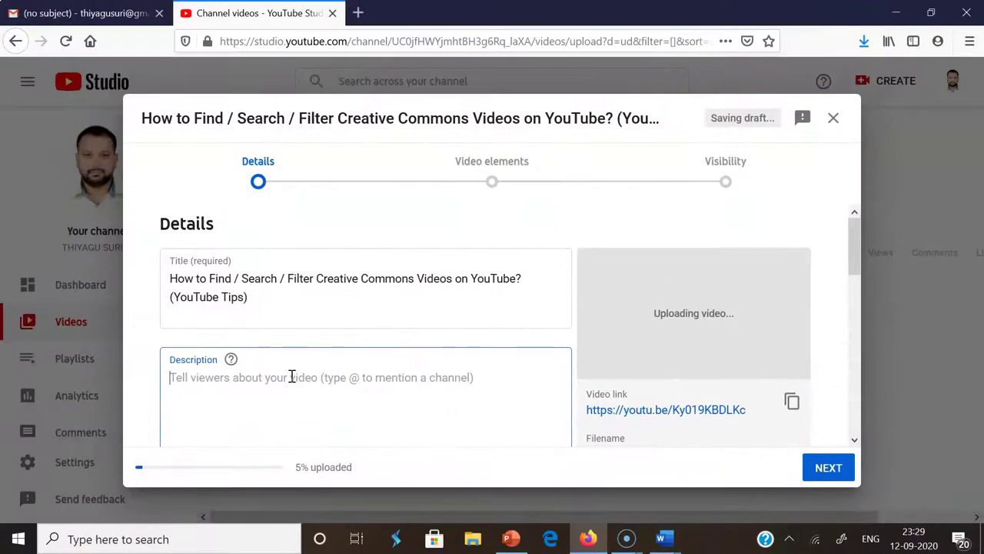
- Paste an introductory line and the five-step guide, ending 'Step 5: Review the results', into the description
text(The video describes how to find a creative commons videos on YouTube? • Step 1: Go to YouTube (Log-in is not required here.) • Step 2: Search for a video (Type Key Terms) • Step 3: Click on Filter • Step 4: Select Creative Commons under the FEATURES heading. • Step 5: Review the results)
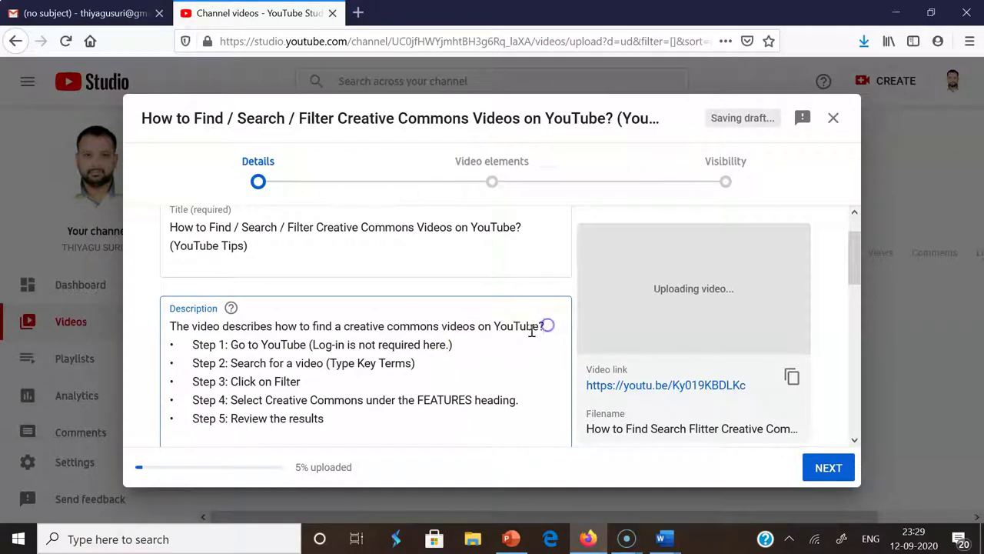
key(Return)
text(These are steps we have to follow while we search the creative commons videos:)
drag(855, 266, 850, 326)
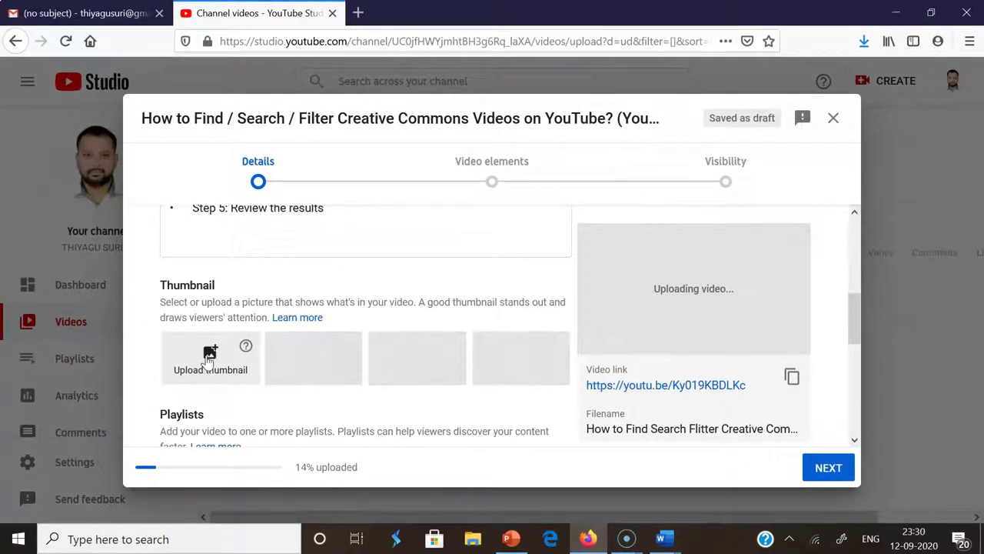
- Set the 'creative commons video' image from the Desktop as the custom thumbnail
click(208, 358)
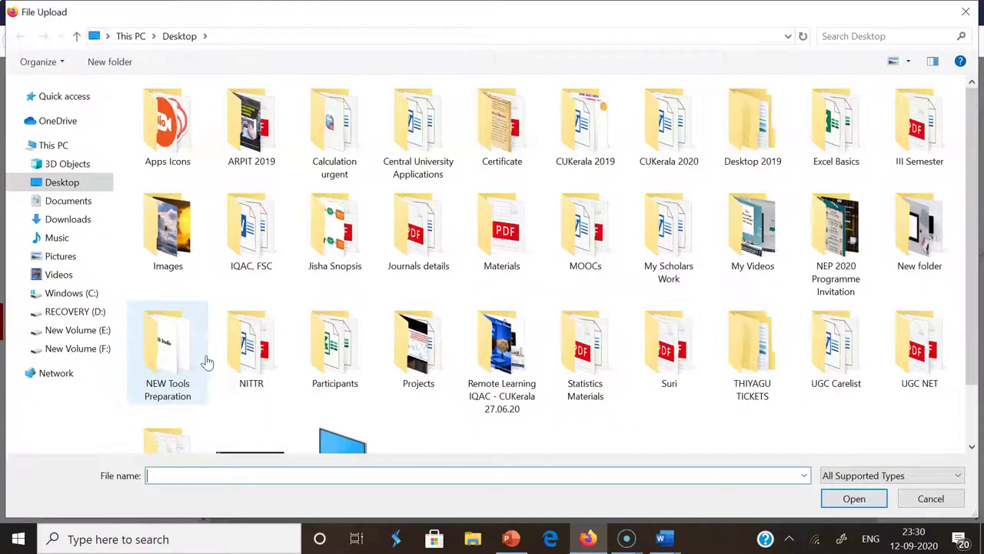
drag(979, 264, 980, 321)
click(250, 404)
click(868, 496)
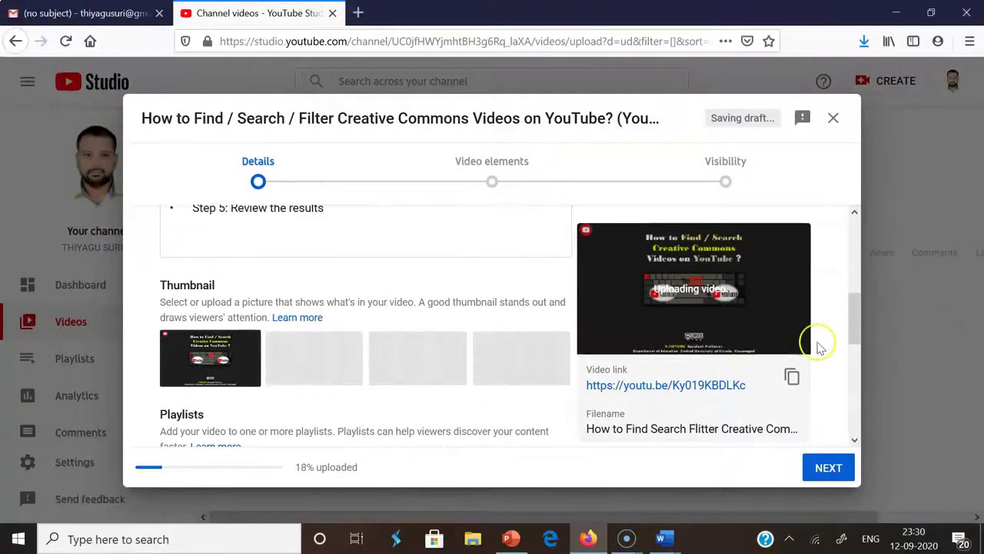
drag(850, 327, 851, 366)
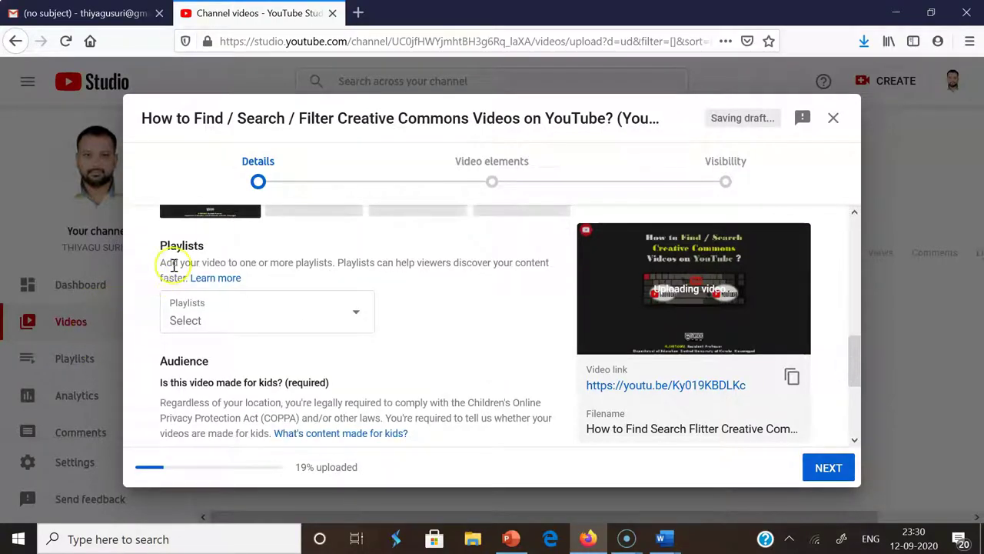
- Tick Tech Tips and Online Tools in the Playlists list so it shows 2 playlists
click(281, 323)
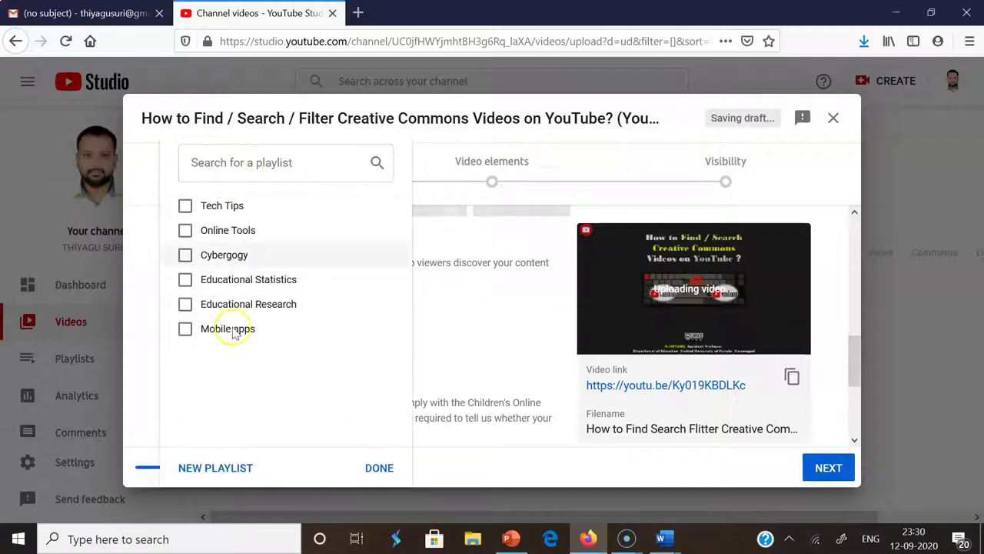
click(240, 176)
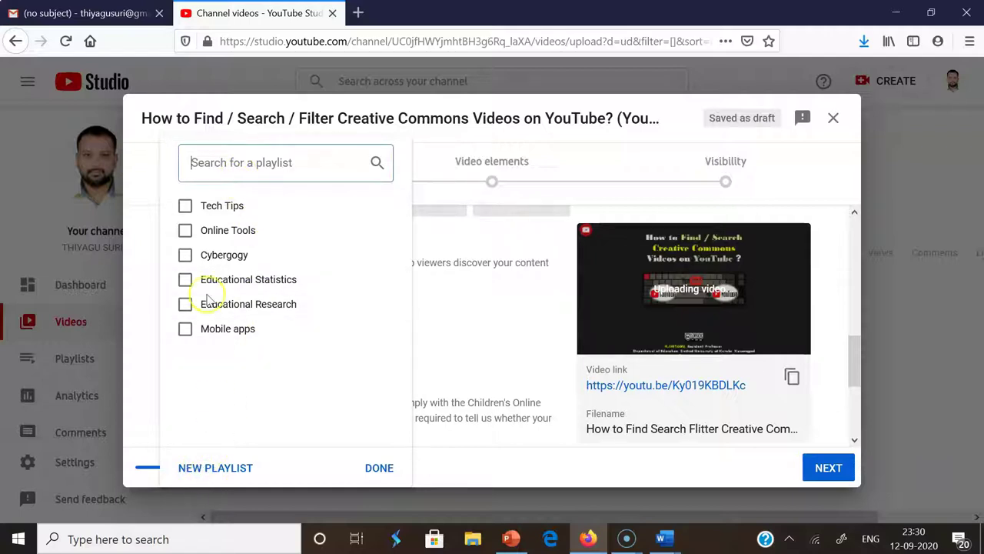
click(234, 214)
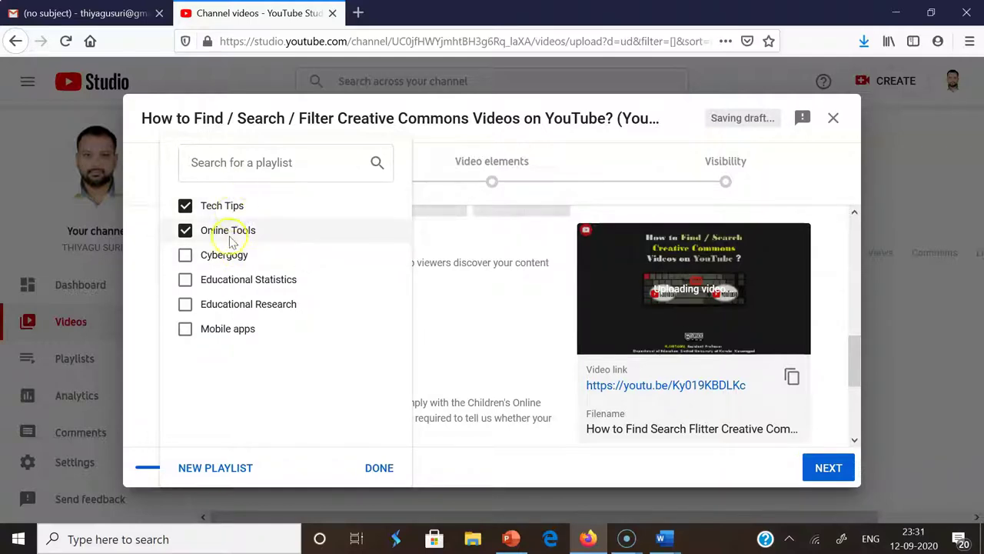
click(379, 471)
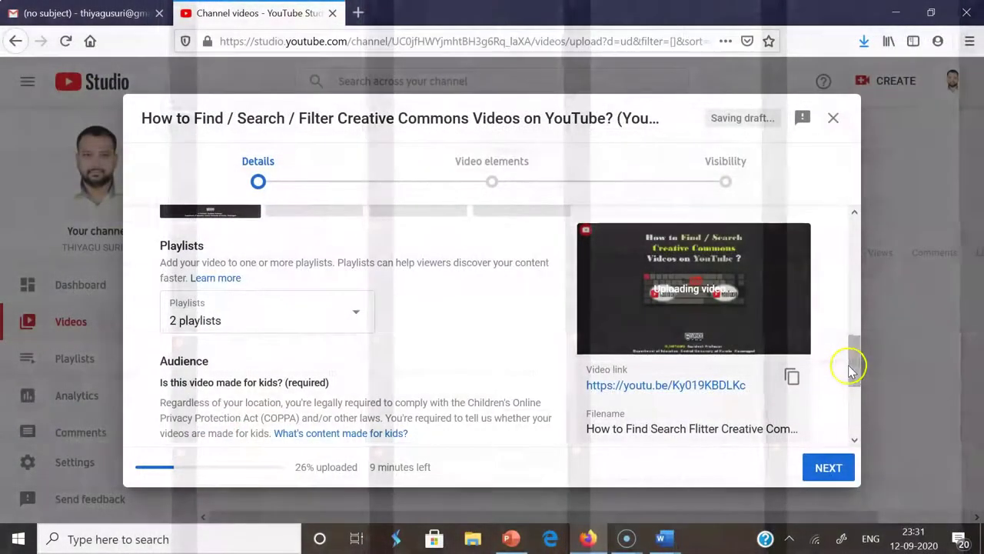
drag(852, 367, 853, 396)
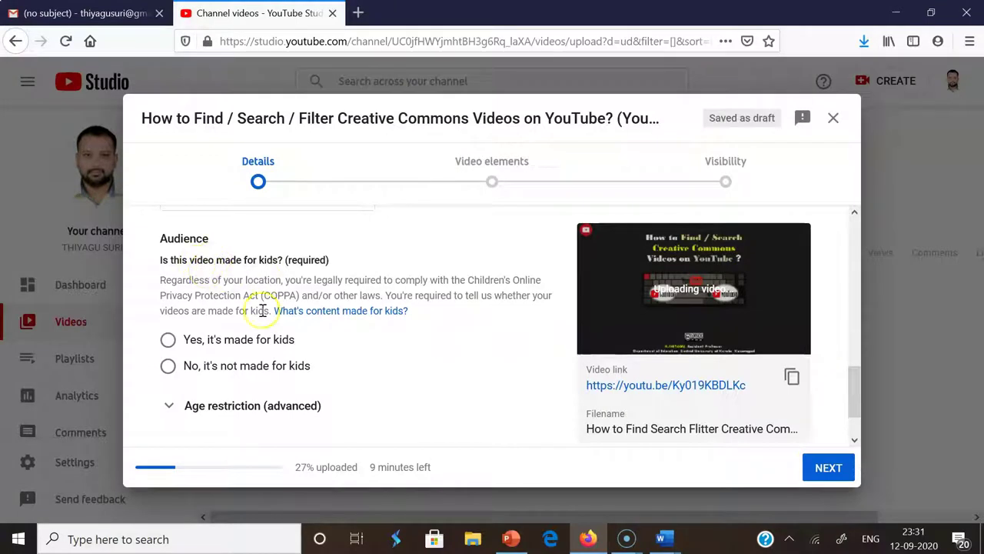
- Set Audience to 'No, it's not made for kids' and reveal the extra settings
click(167, 366)
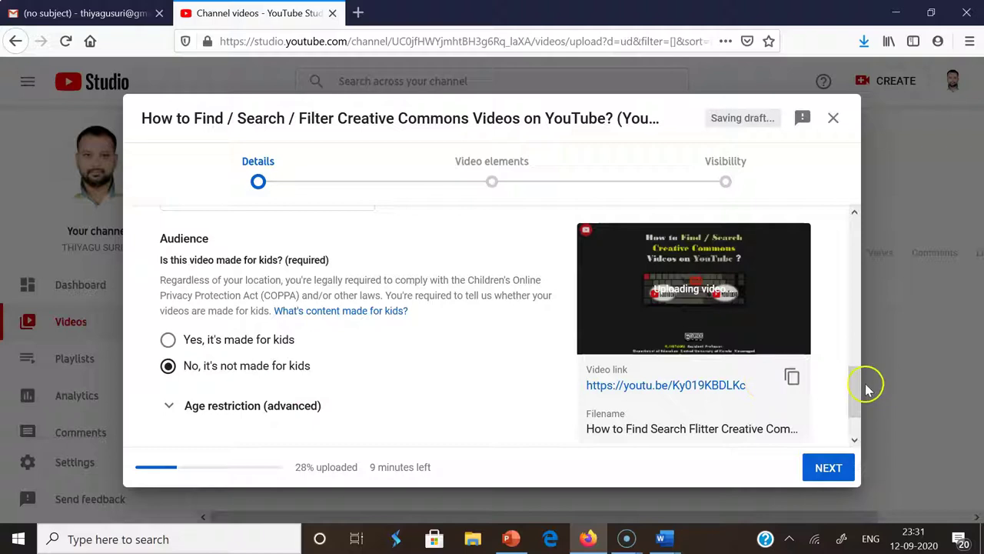
drag(855, 395, 853, 419)
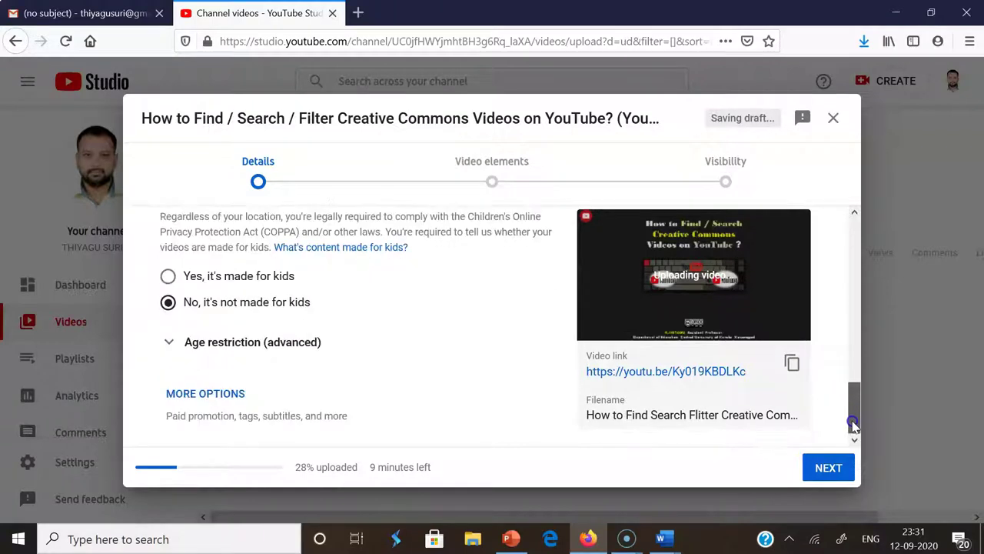
click(201, 394)
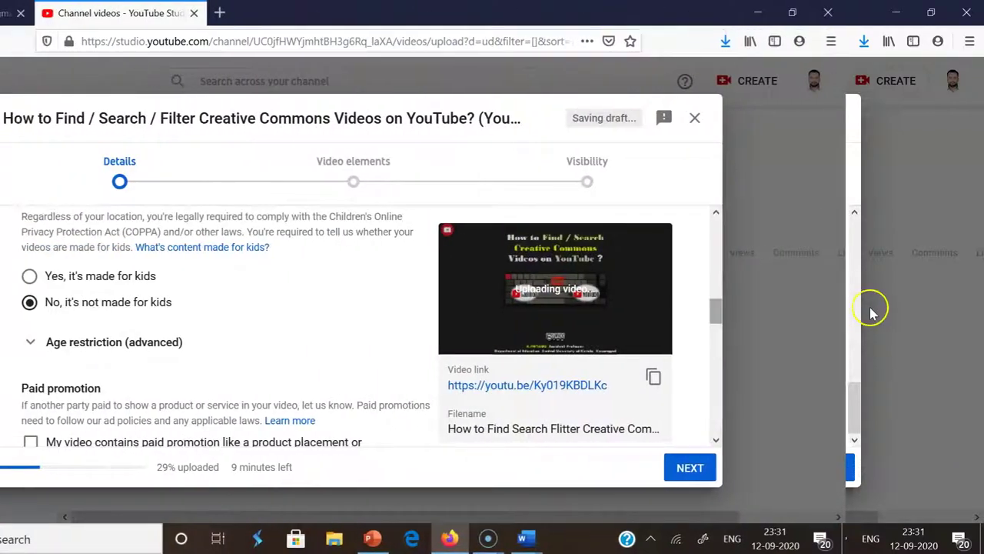
- Add the tags 'creative commons videos search', 'cc licence video' and 'youtube' (238/500)
drag(856, 308, 852, 351)
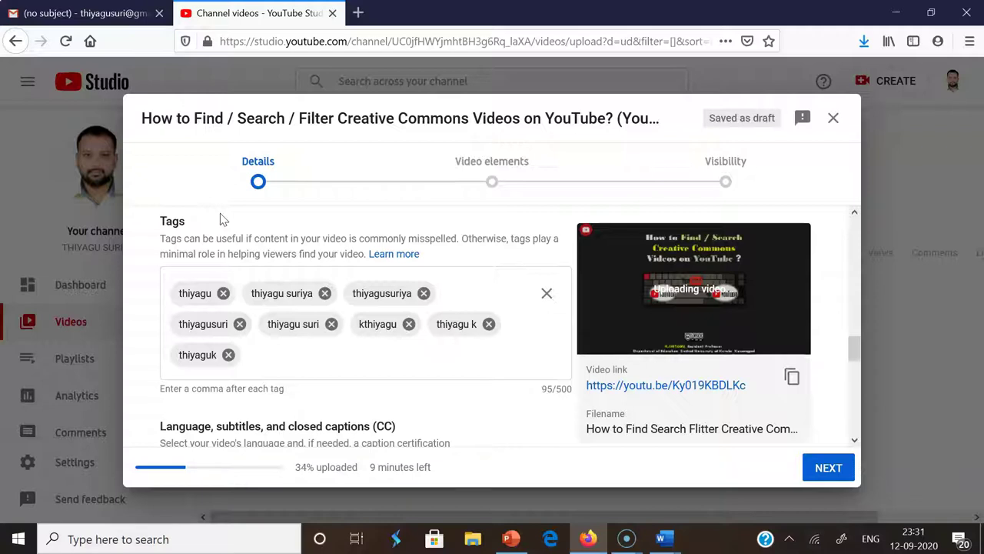
click(254, 355)
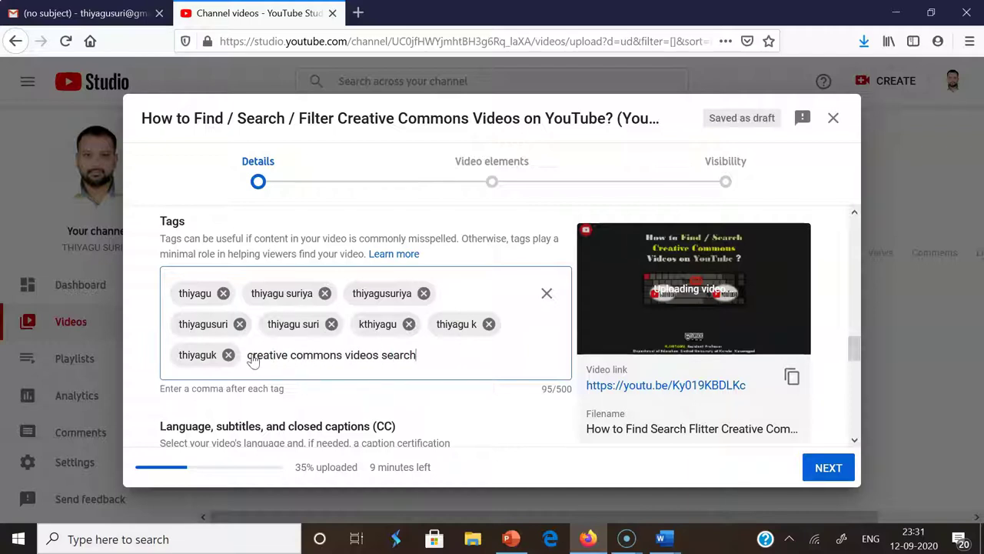
text(,)
text(filter creative commons videos, cc licence video, search cc videos, find creative commons videos)
text(,)
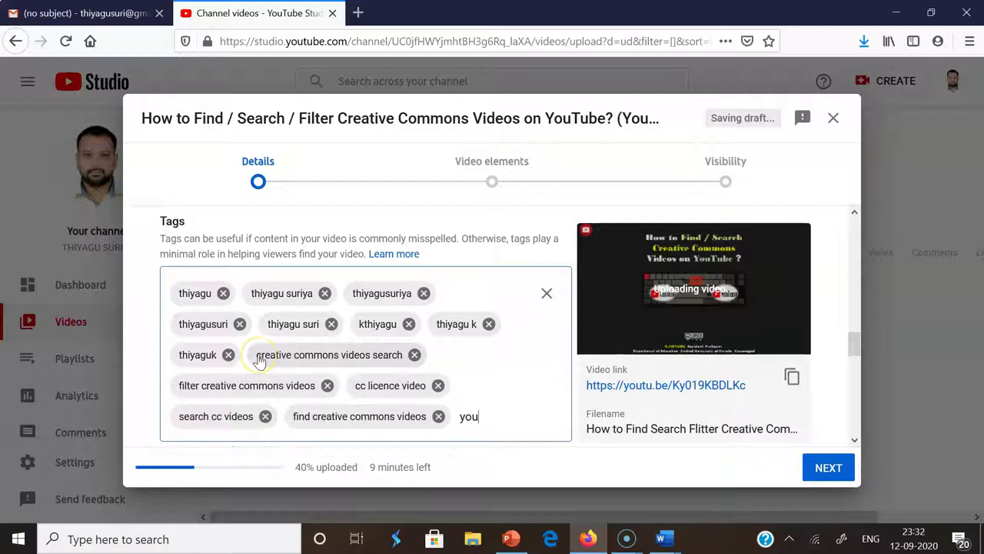
text(e,)
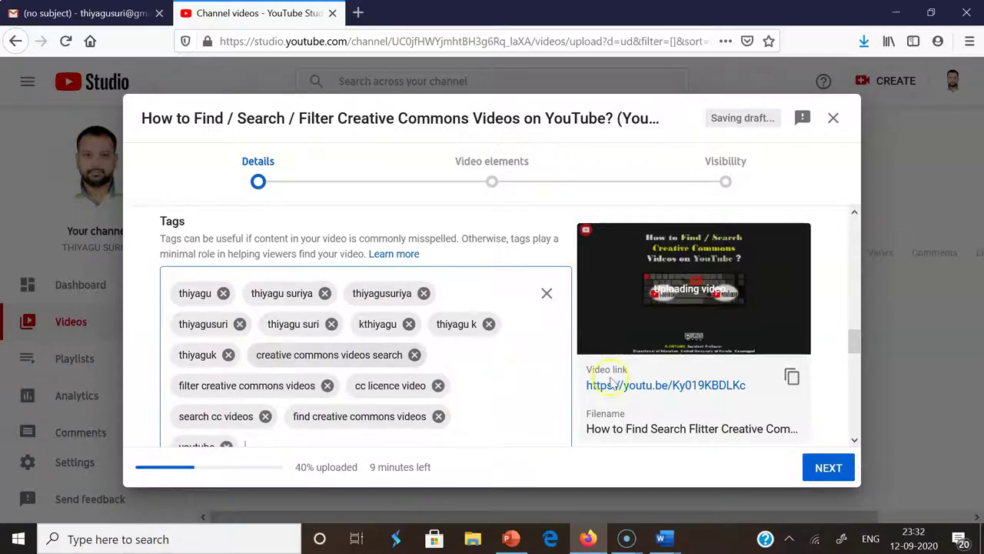
drag(852, 343, 853, 377)
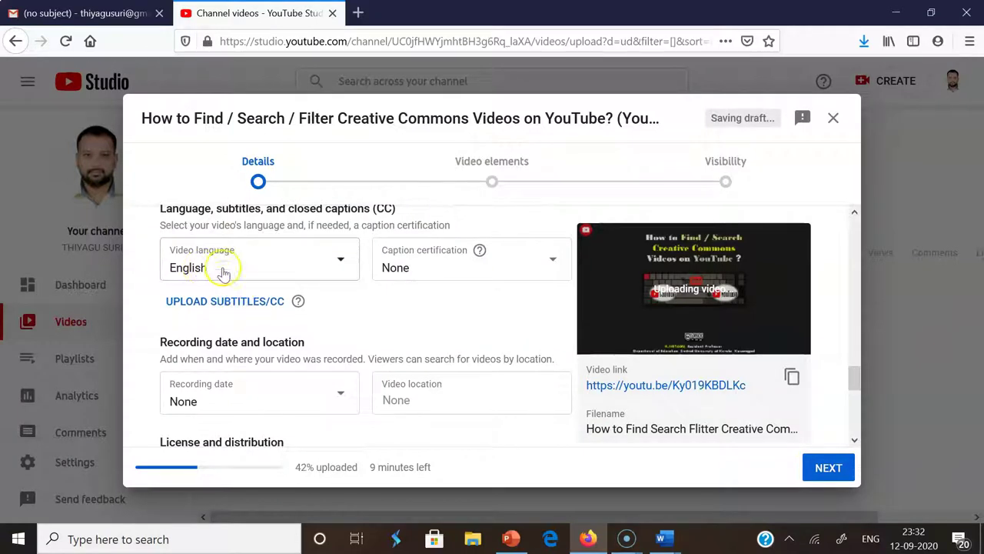
- Set recording date to Sep 12, 2020 and video location to Central University of Kerala
click(247, 403)
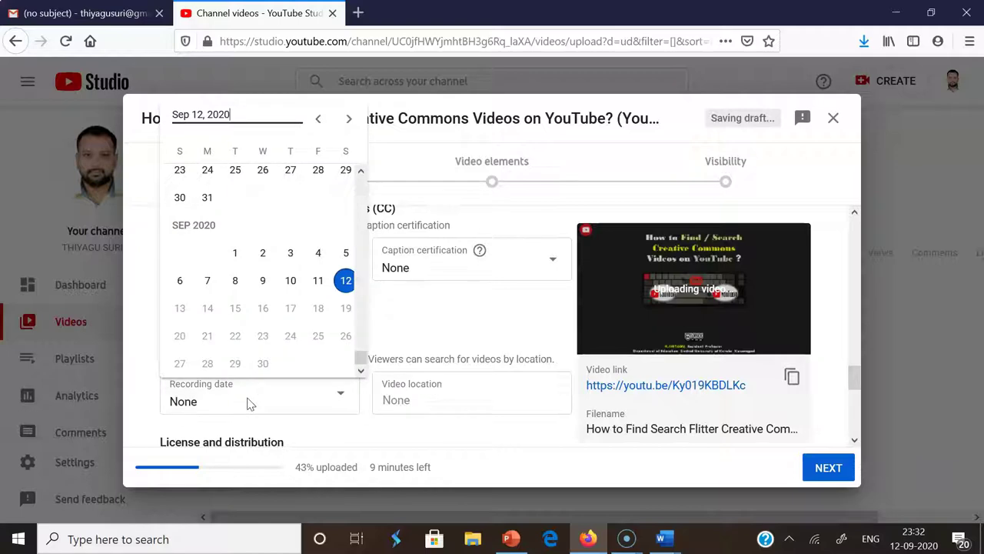
click(345, 280)
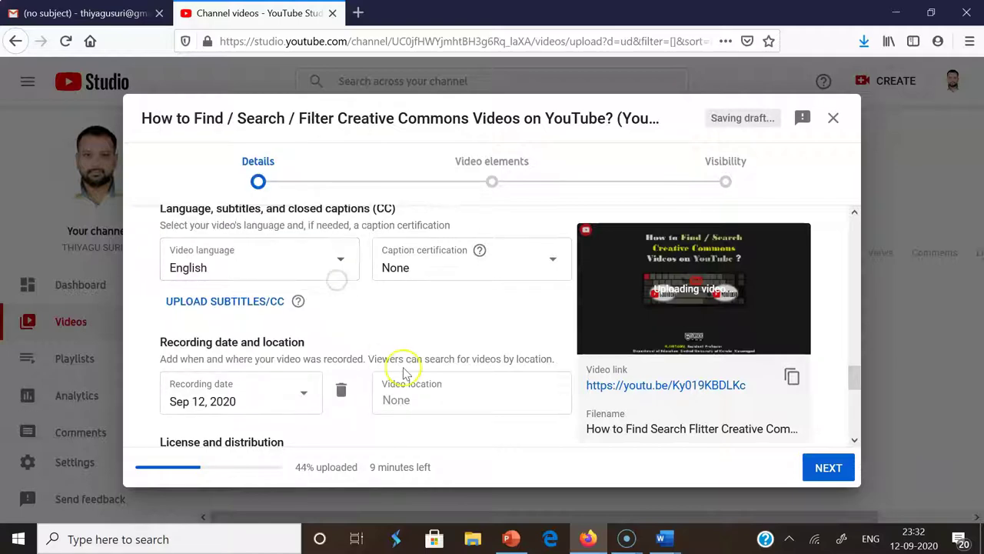
click(428, 393)
text(Central)
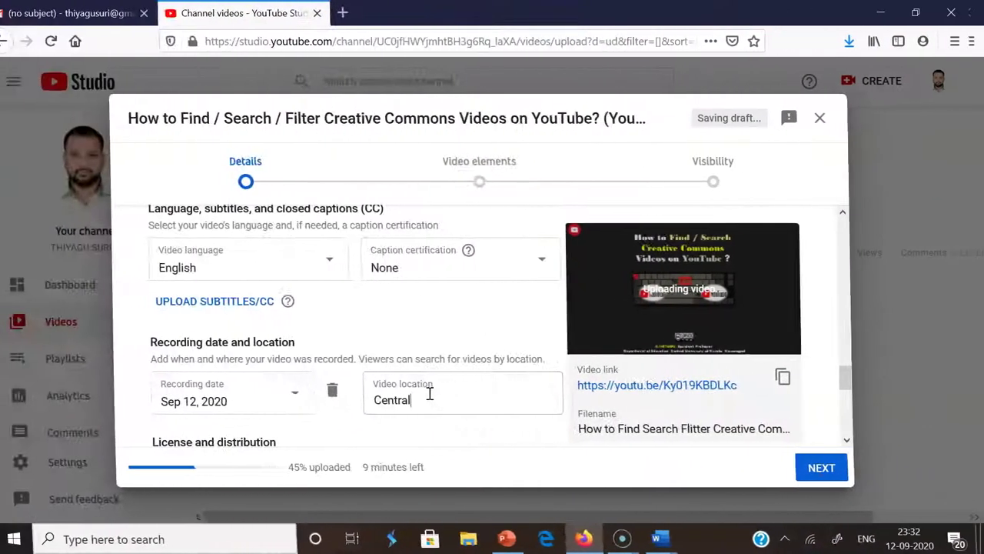
text(University of Ker)
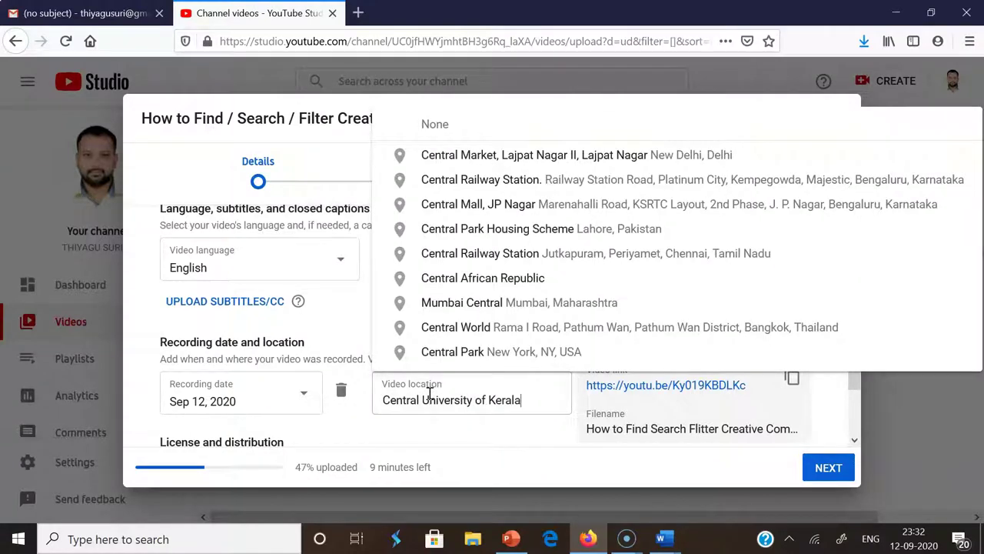
text(ala)
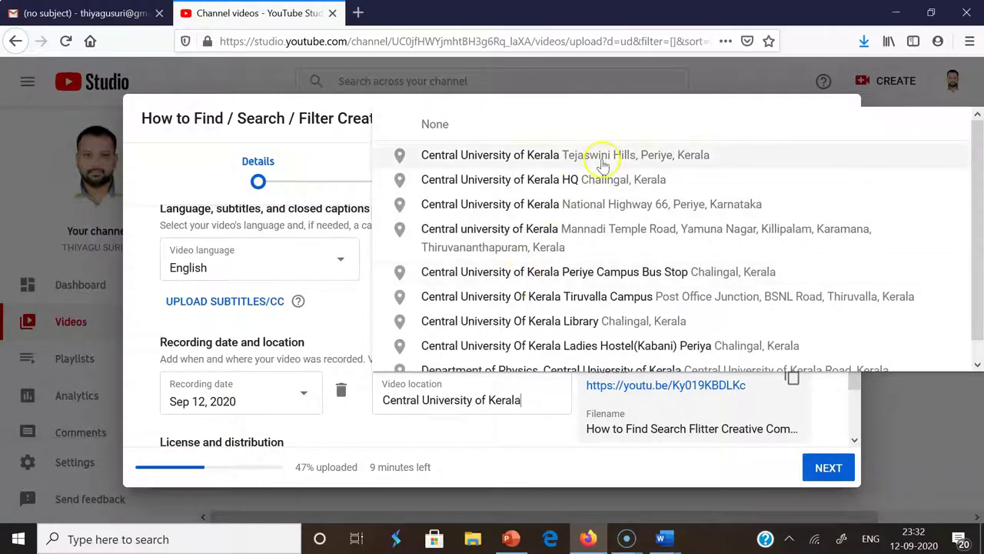
click(600, 156)
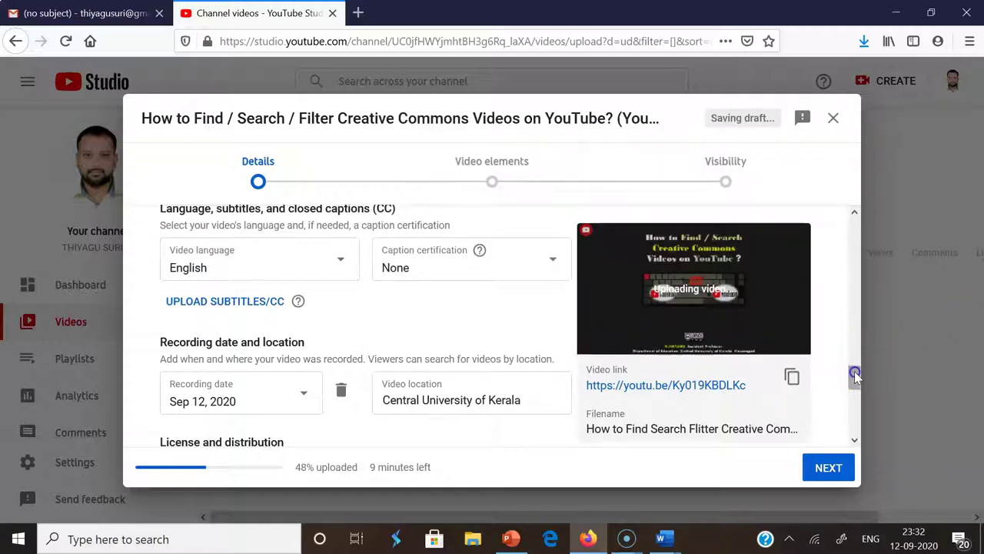
scroll(856, 388, down, 2)
scroll(855, 388, down, 2)
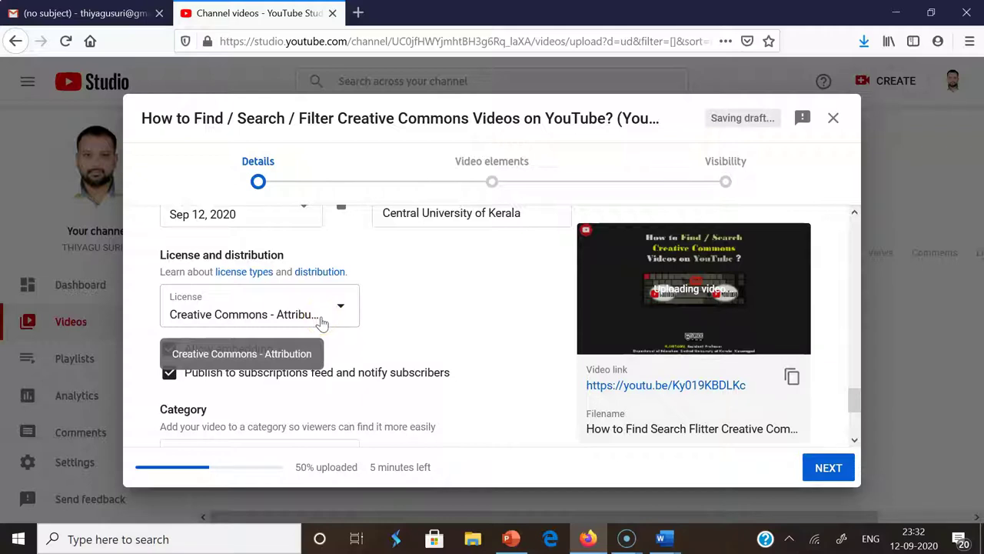
- Choose Creative Commons - Attribution in the License dropdown under License and distribution
click(240, 260)
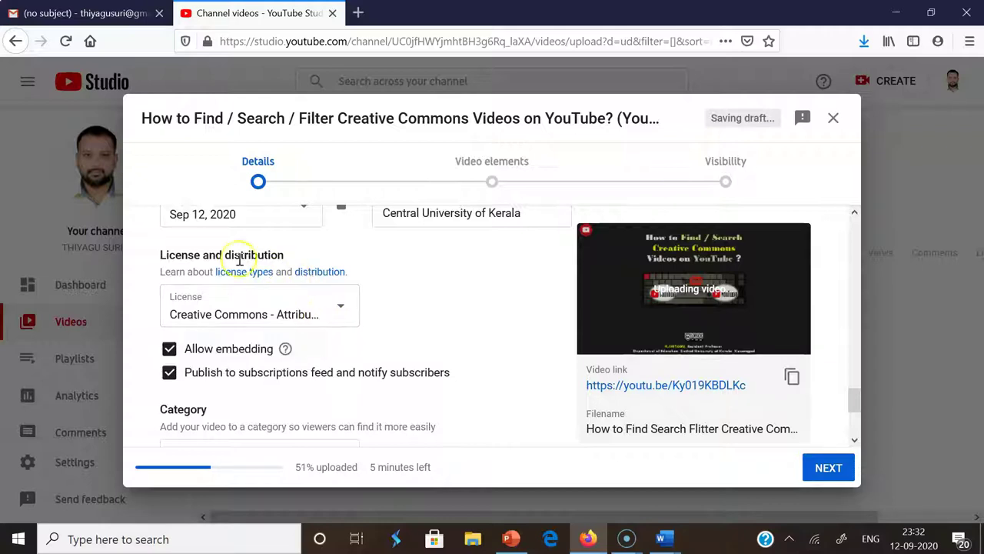
click(336, 321)
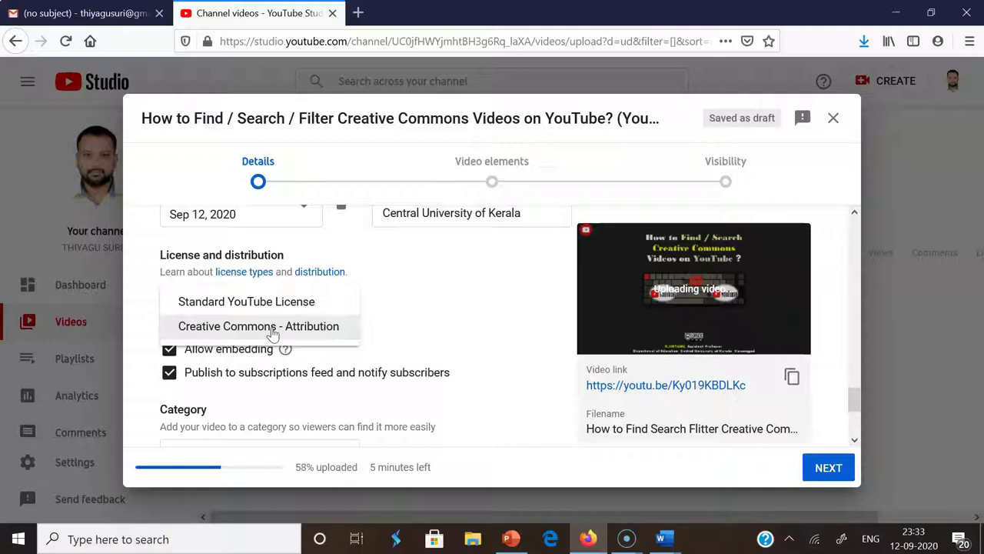
click(272, 329)
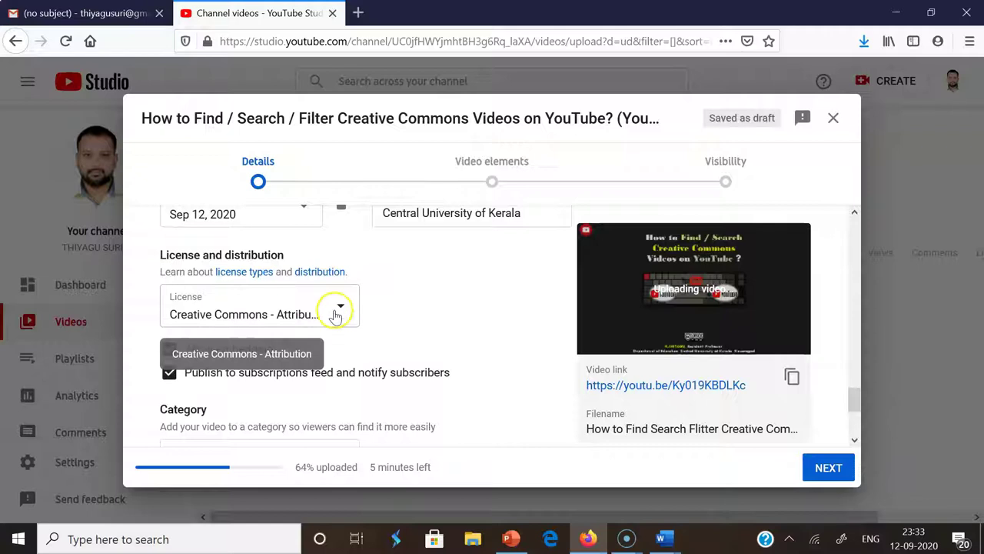
drag(855, 400, 853, 423)
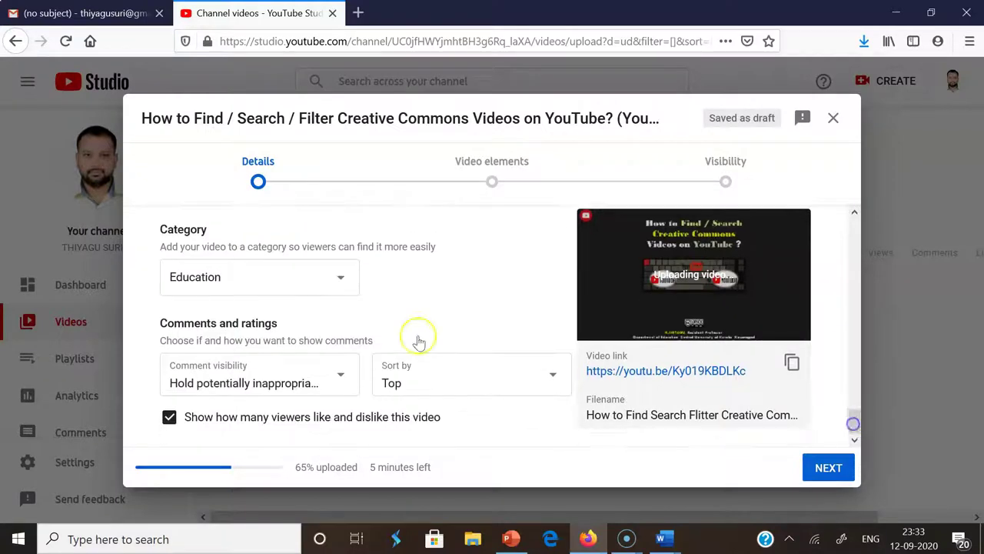
- Set the video category to Education and scroll through the Details form to review it
click(334, 276)
click(216, 474)
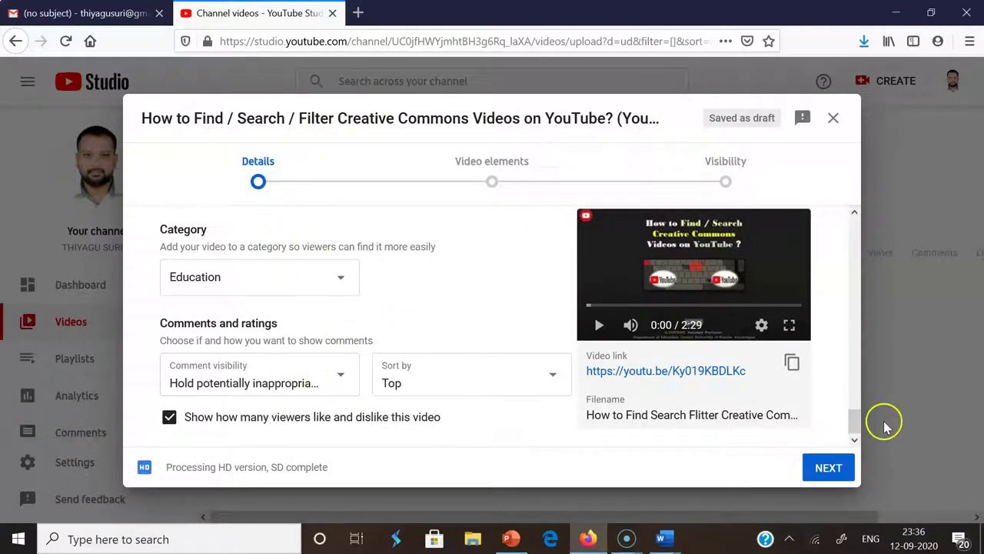
drag(856, 420, 862, 190)
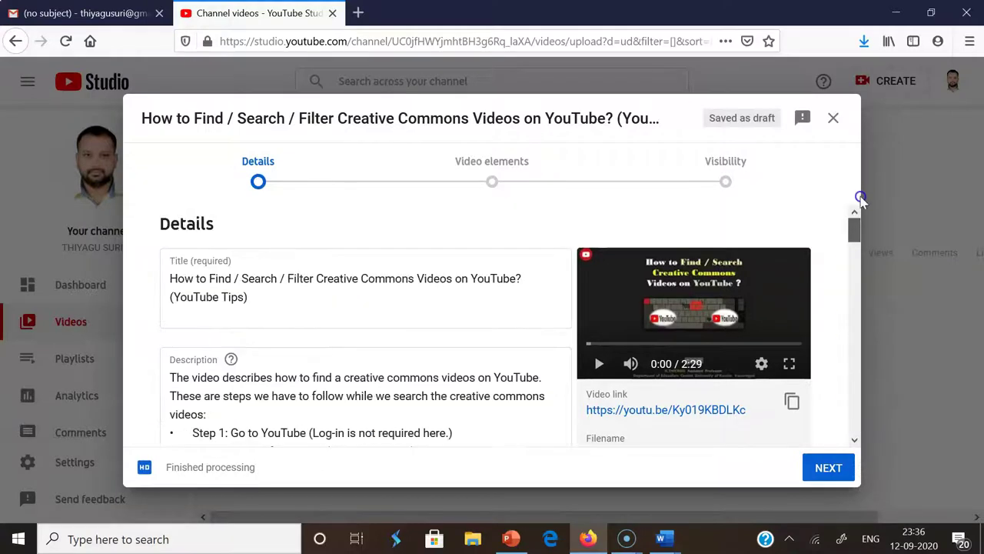
drag(856, 226, 861, 399)
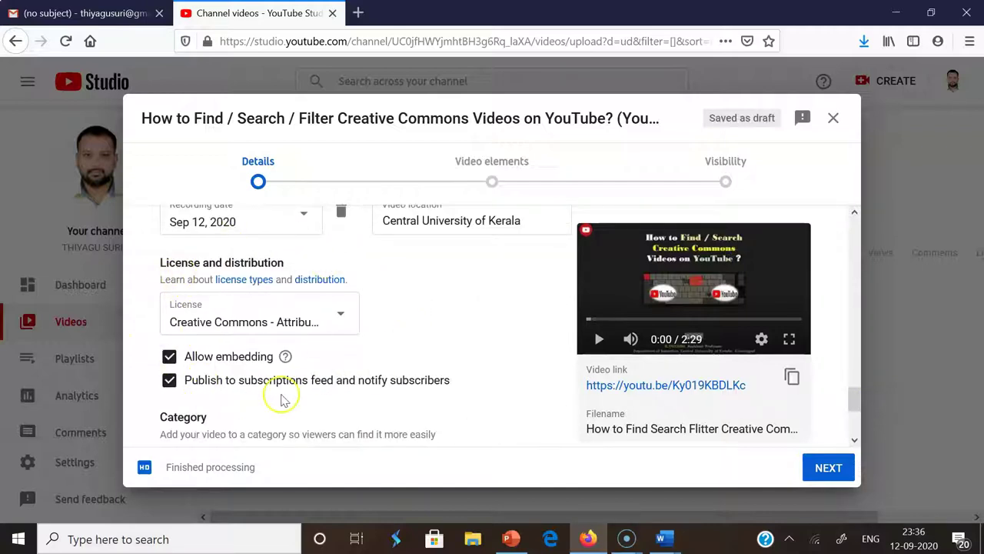
drag(855, 398, 858, 425)
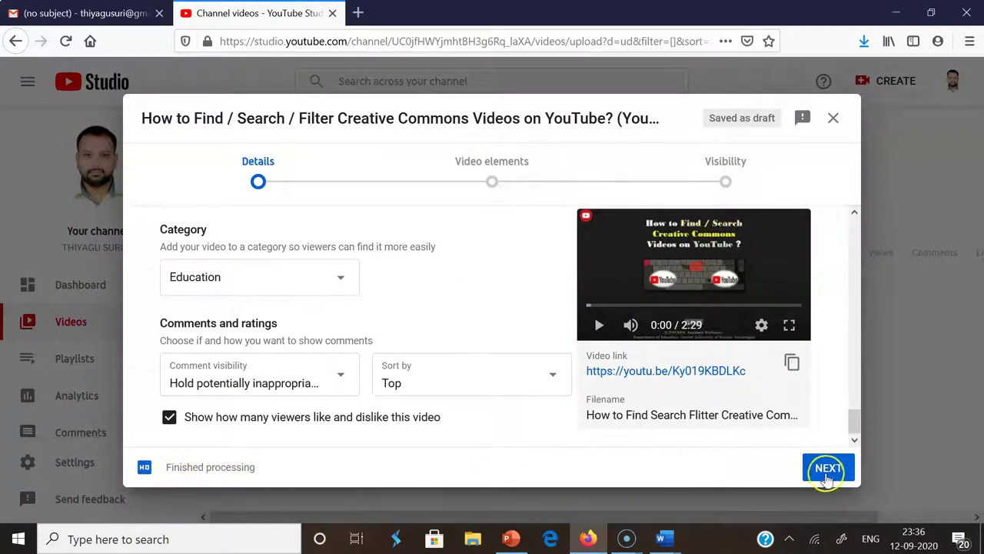
- Move from Details to the Video elements step and start adding an end screen
click(487, 171)
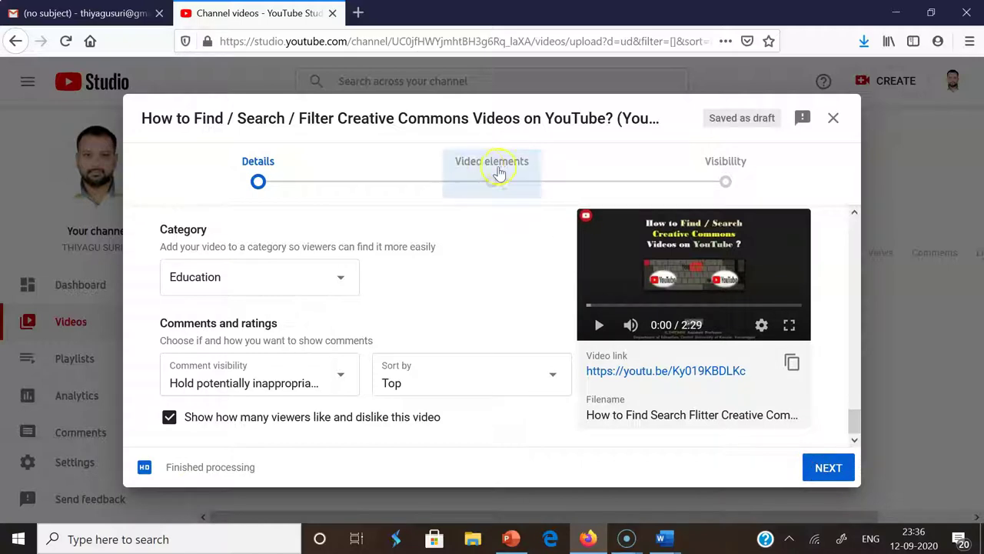
click(719, 166)
click(827, 470)
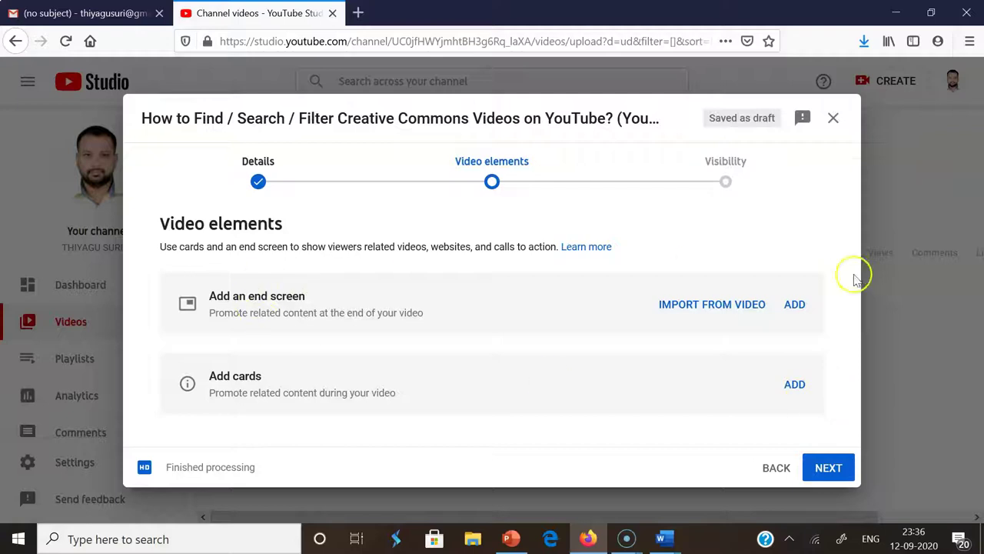
click(794, 306)
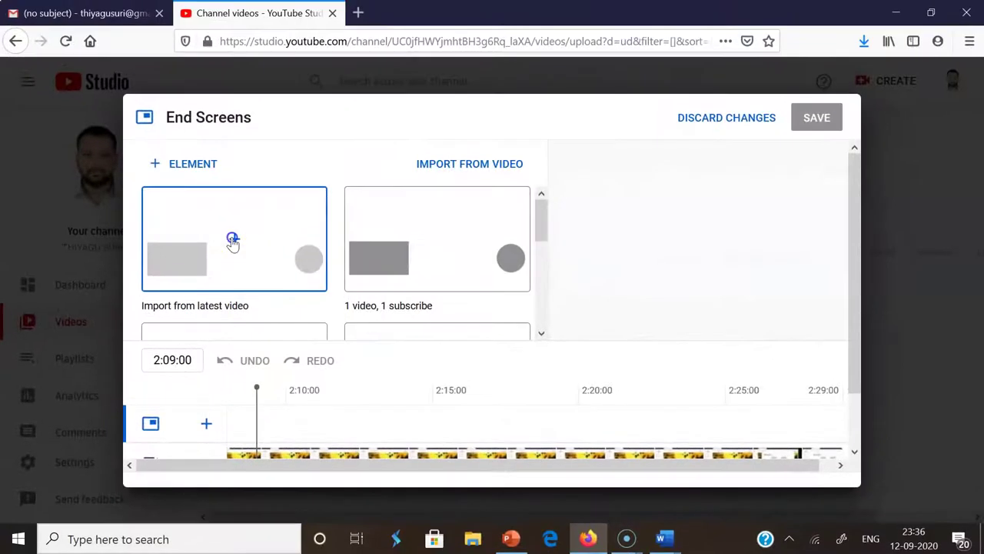
- Apply the 'Import from latest video' end screen template and save it
click(234, 241)
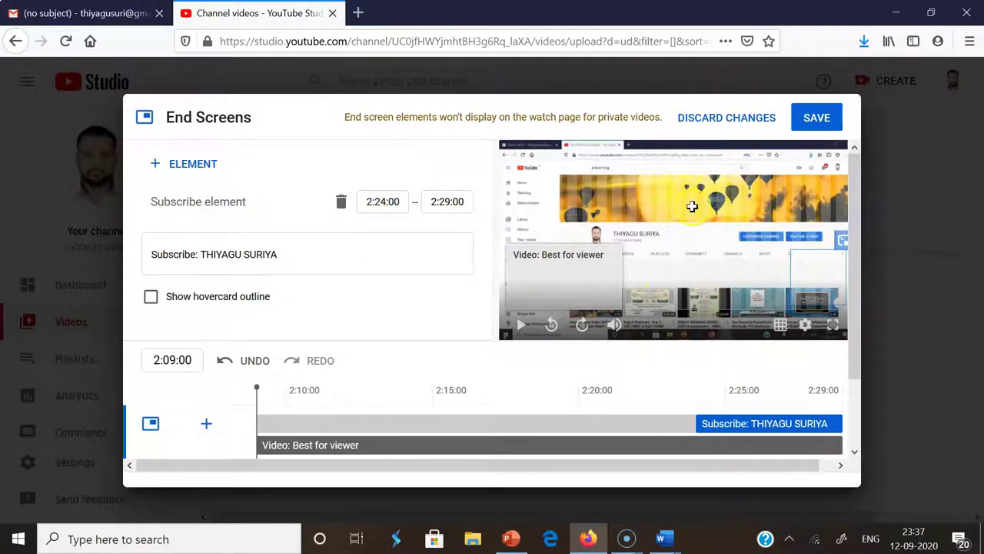
click(820, 120)
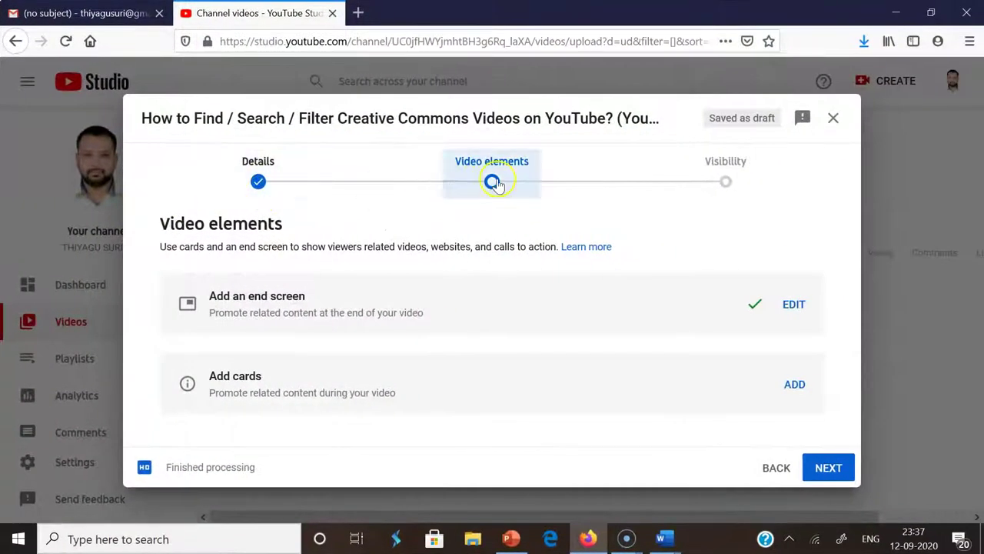
click(829, 468)
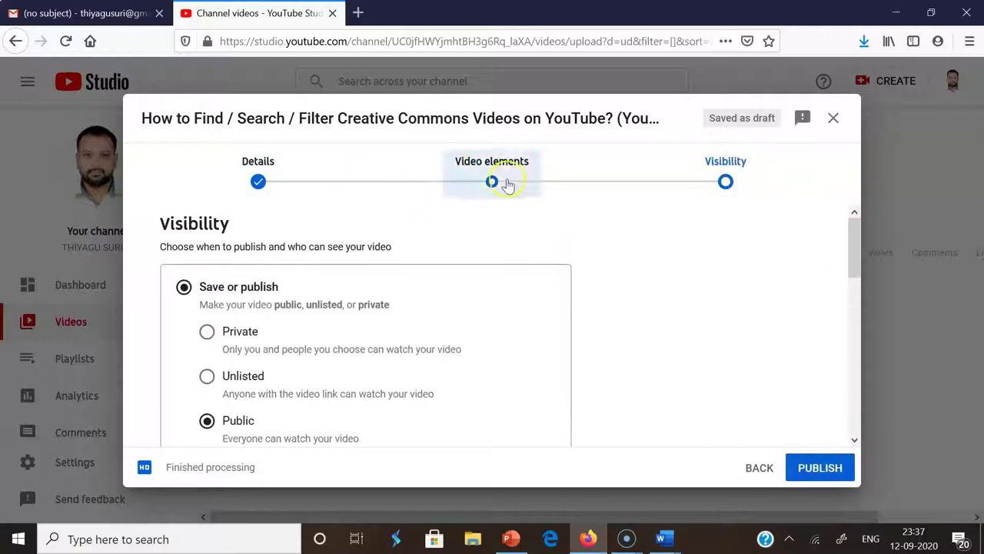
- Publish the video as Public and copy its share link
drag(856, 245, 857, 252)
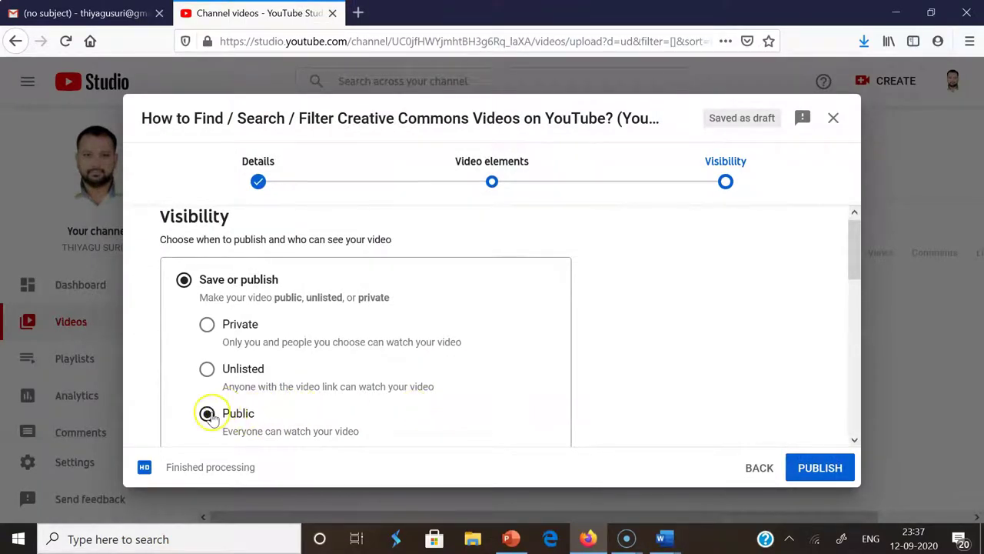
click(817, 469)
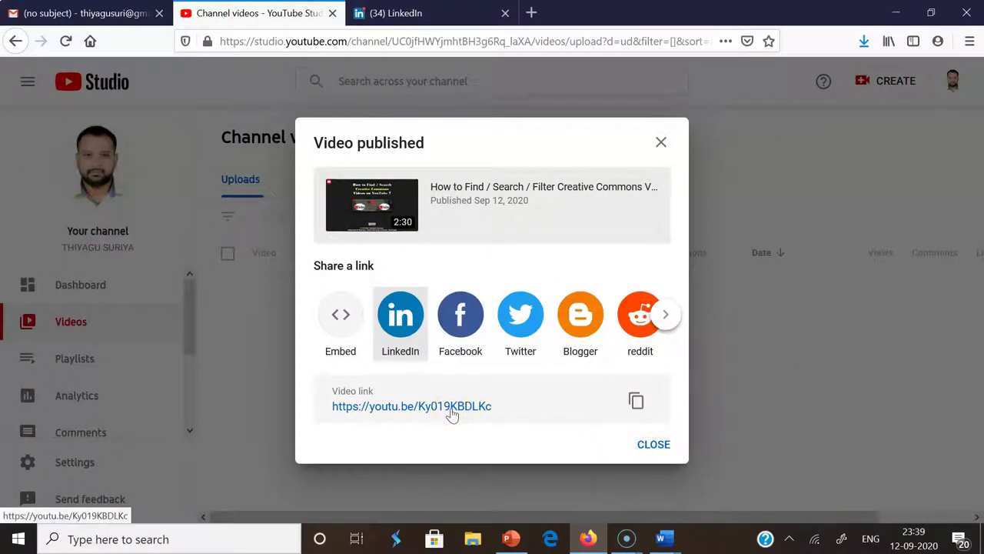
click(636, 408)
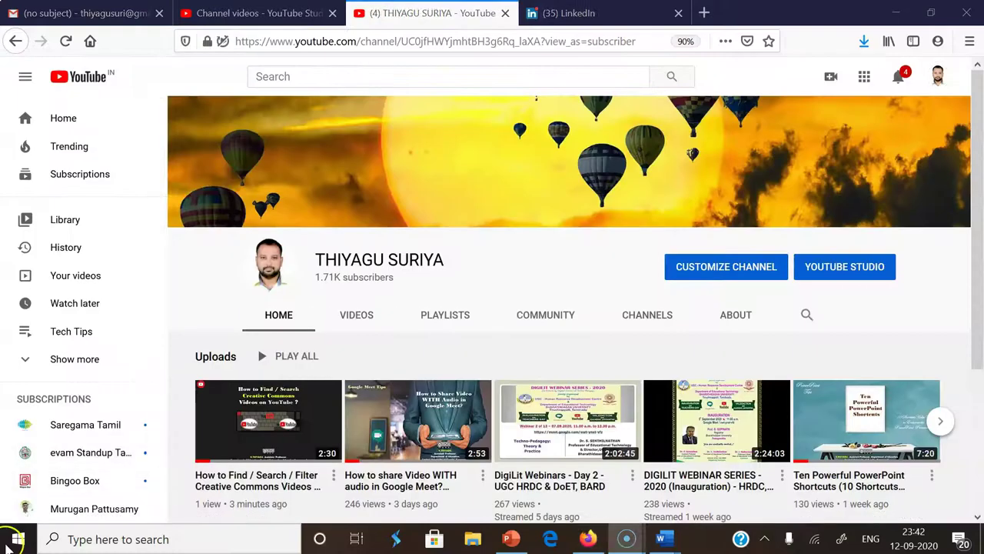